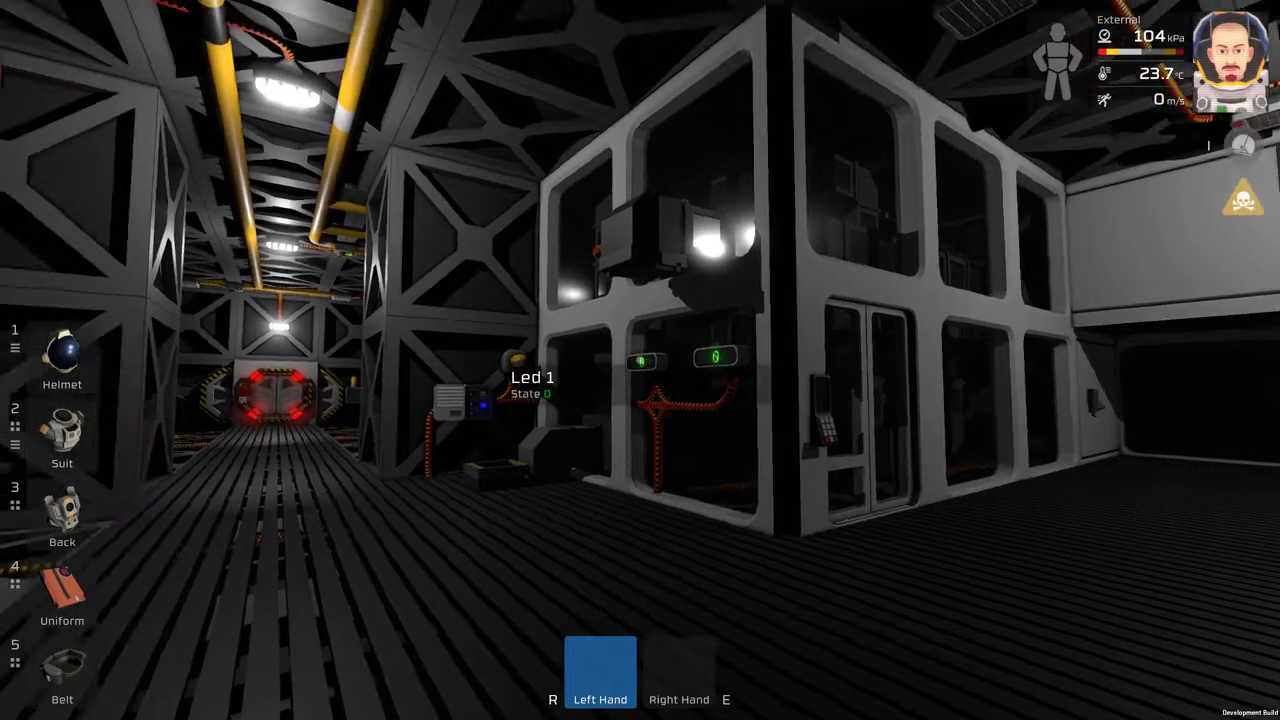
Walk along the furnace room's windowed wall to view the furnace, ending at the Area Power Control panel.
key(w)
key(w)
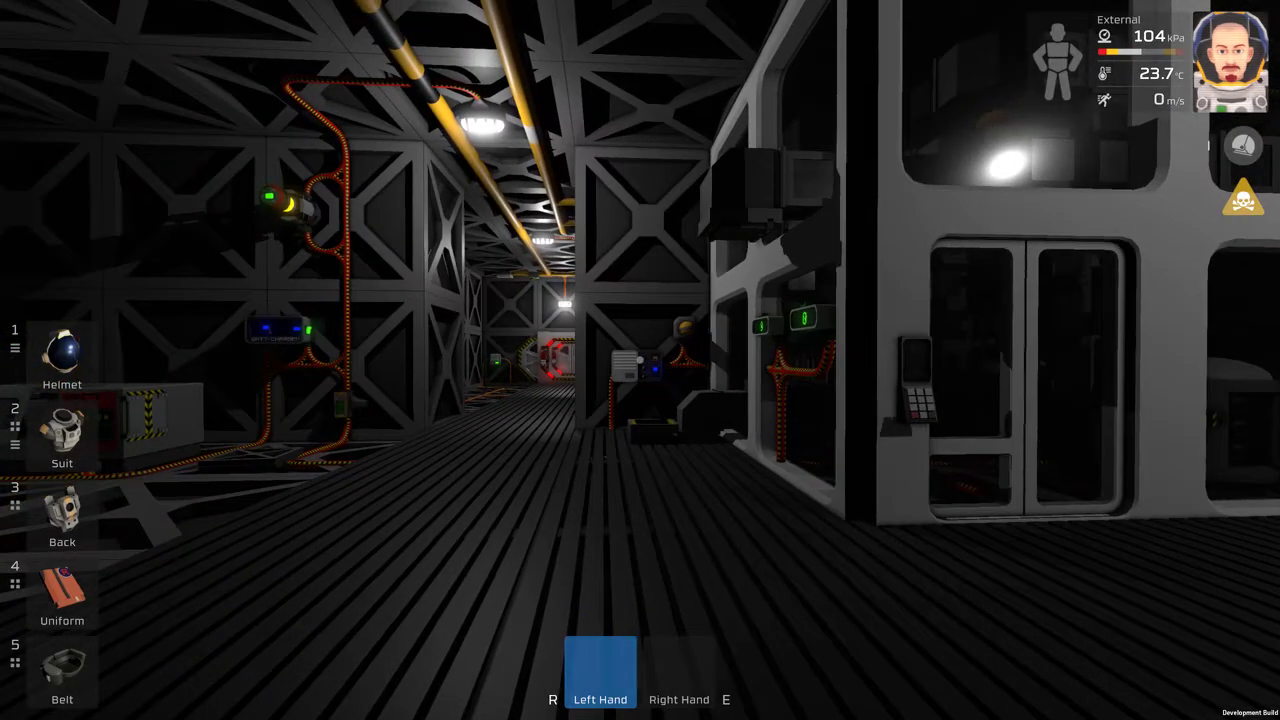
key(w)
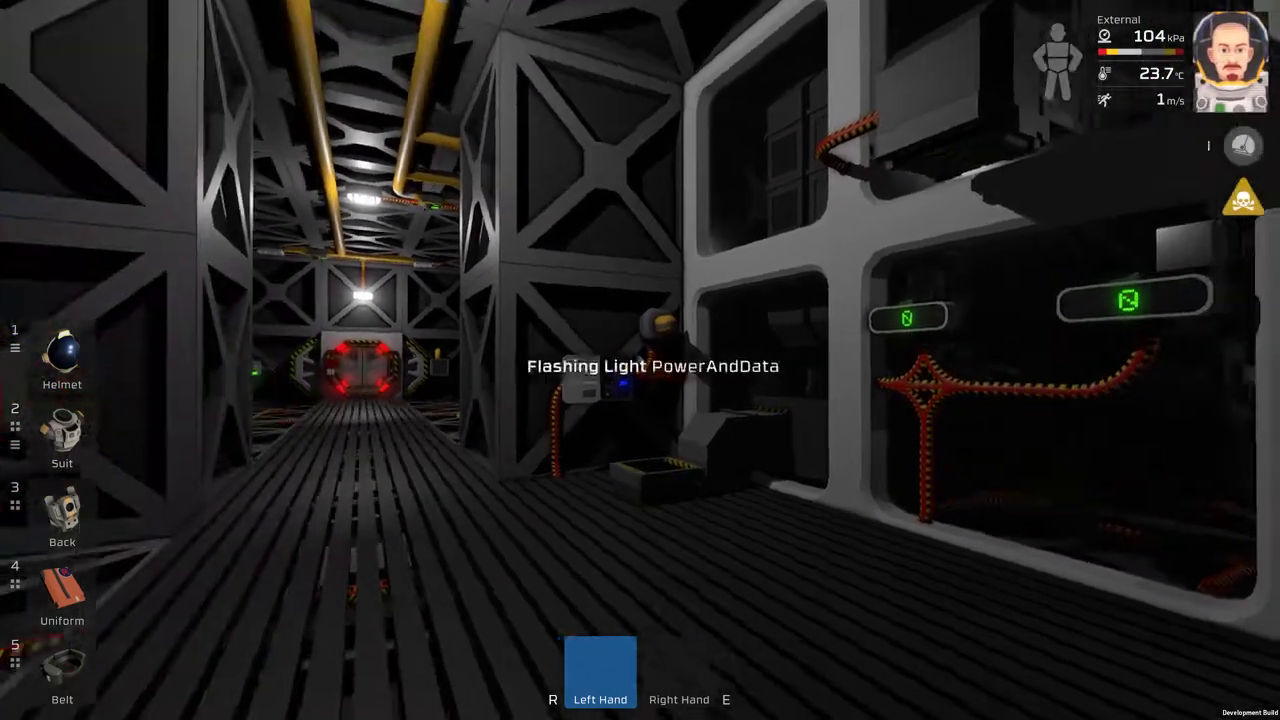
key(s)
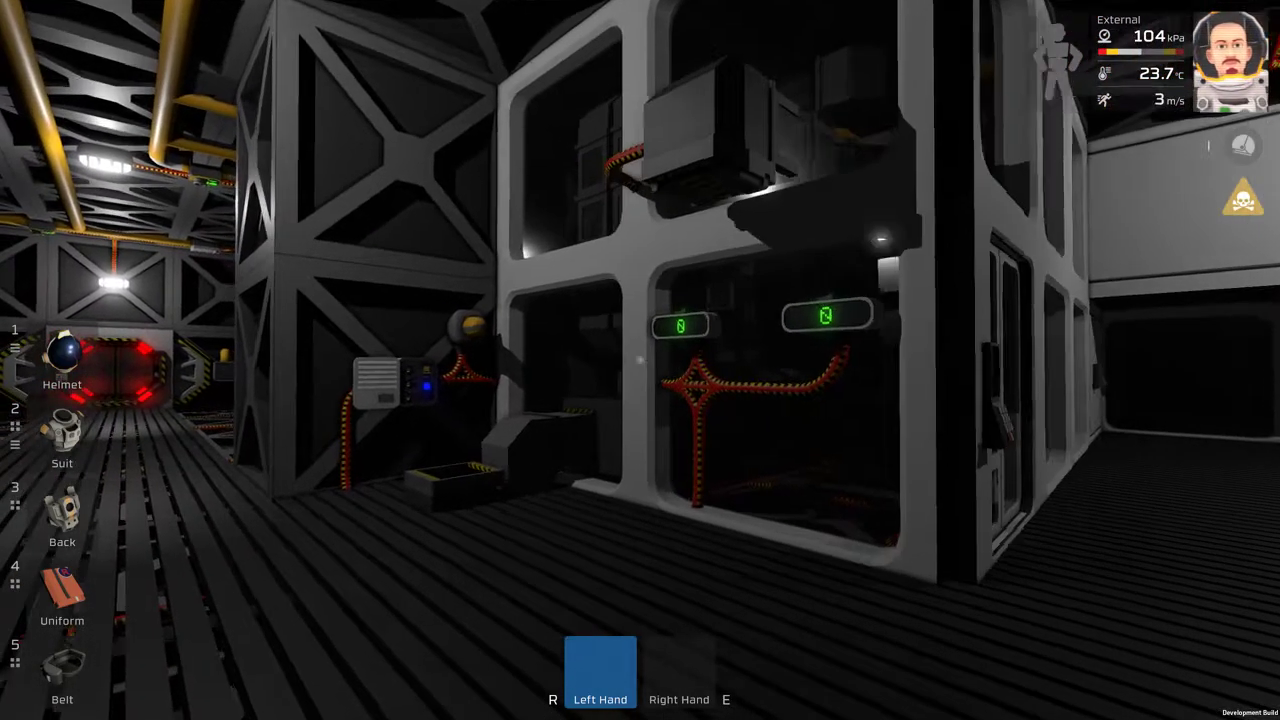
key(w)
key(w)
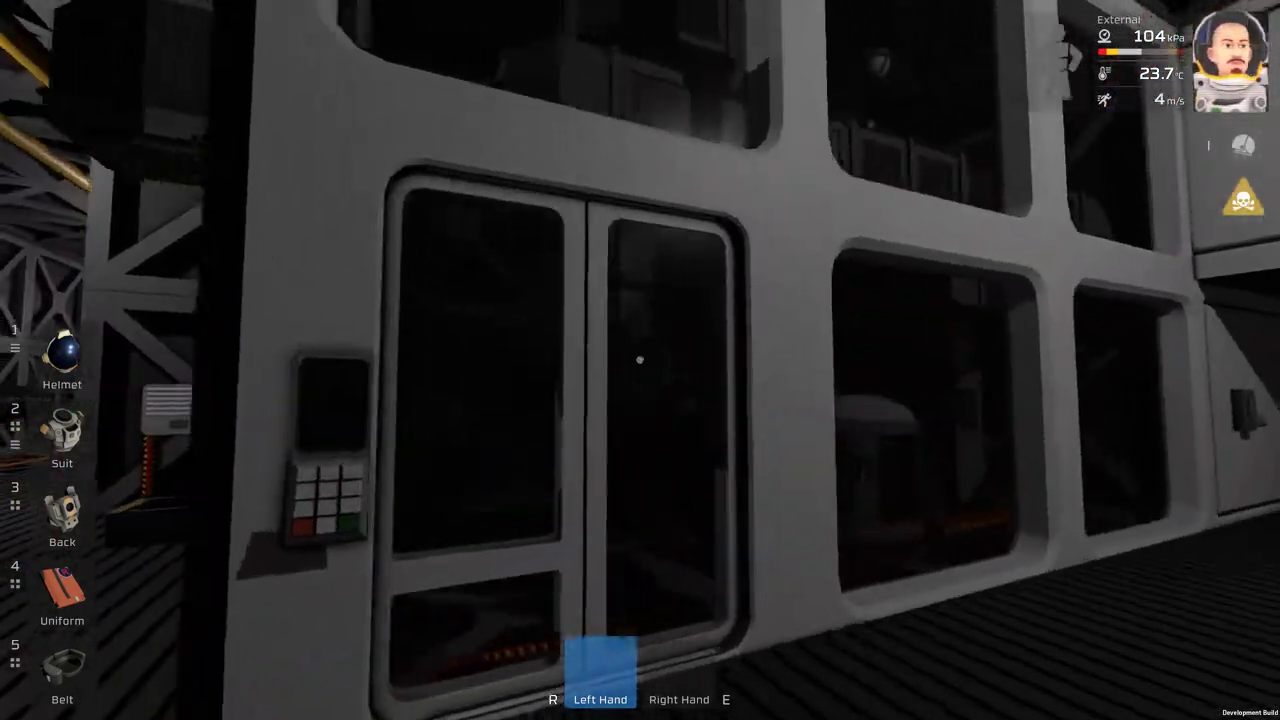
key(w)
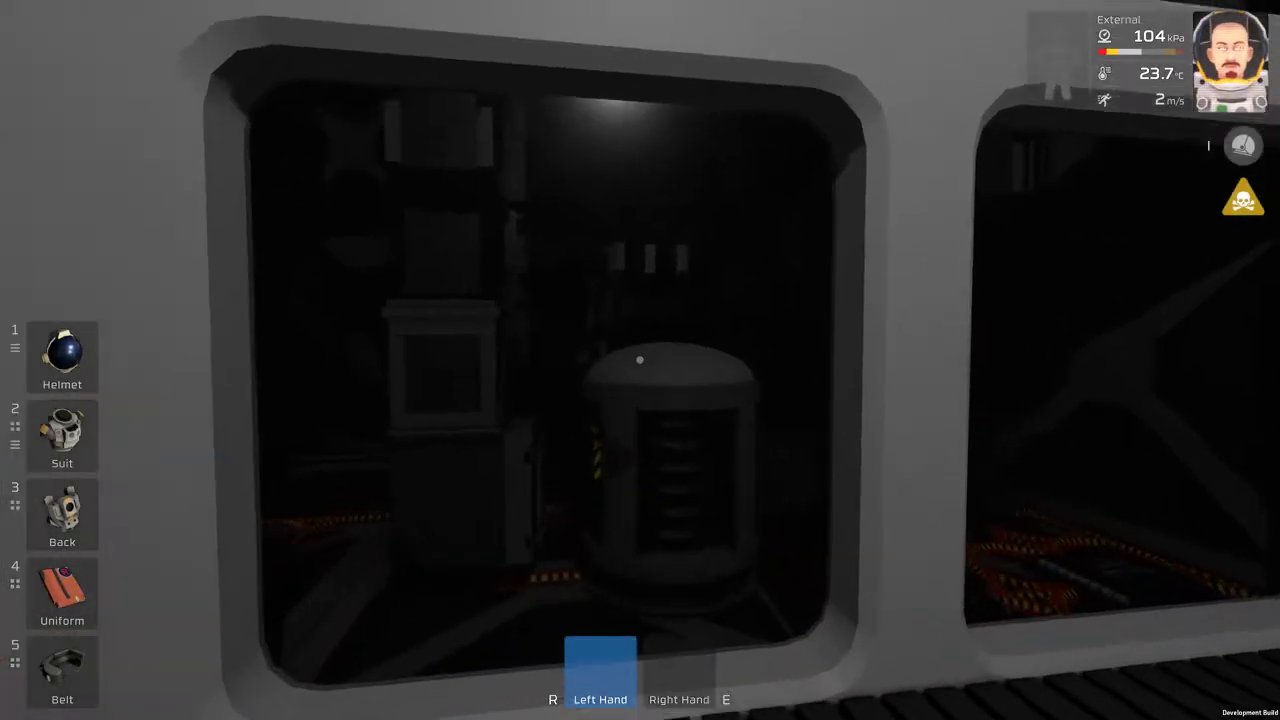
key(s)
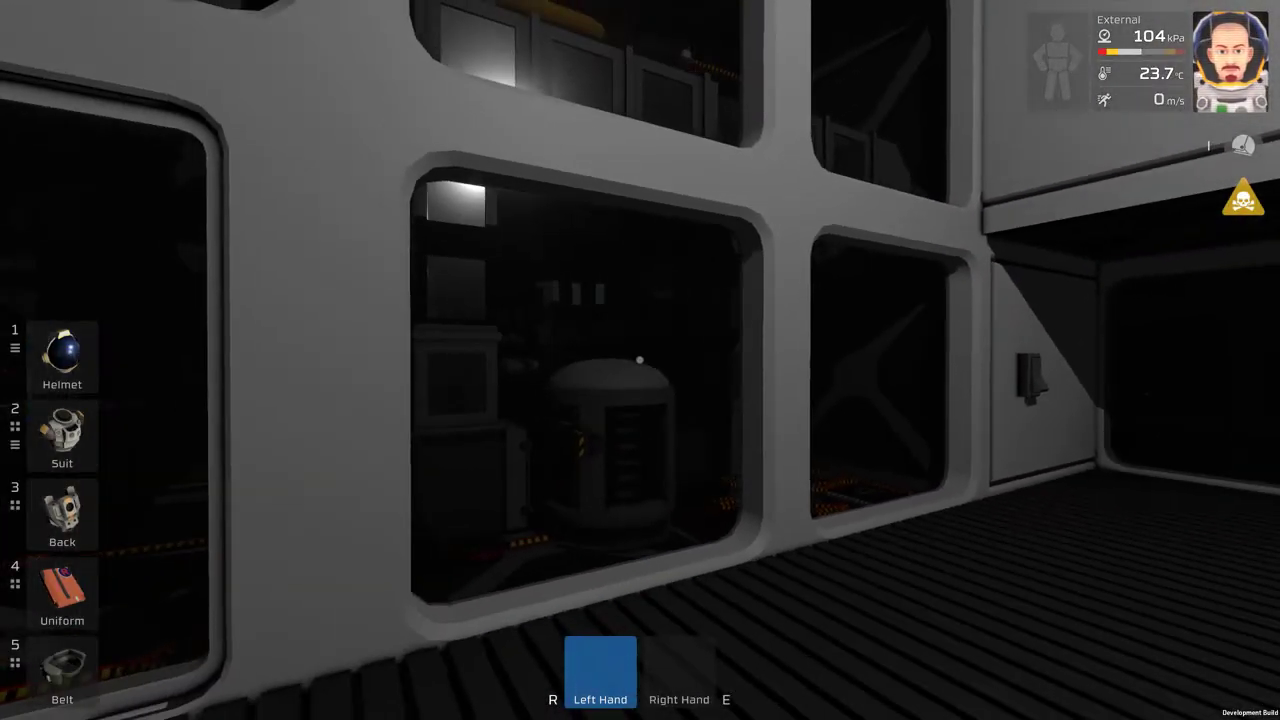
key(d)
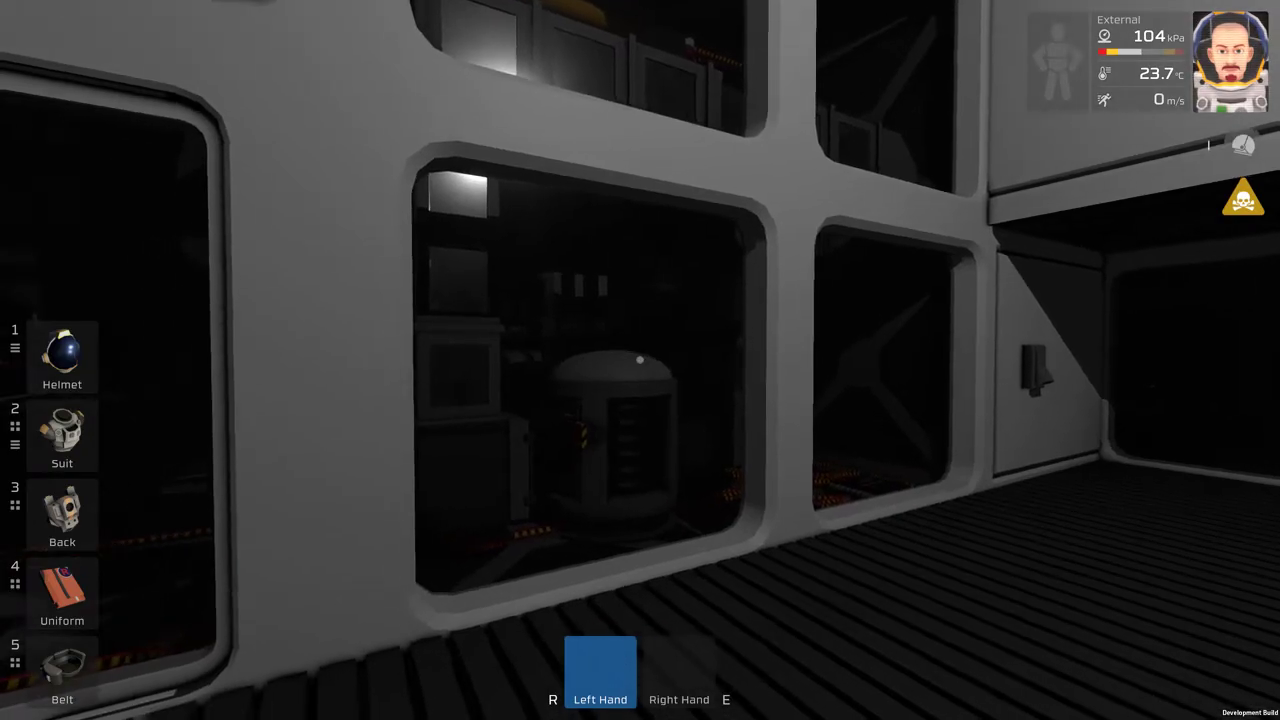
key(w)
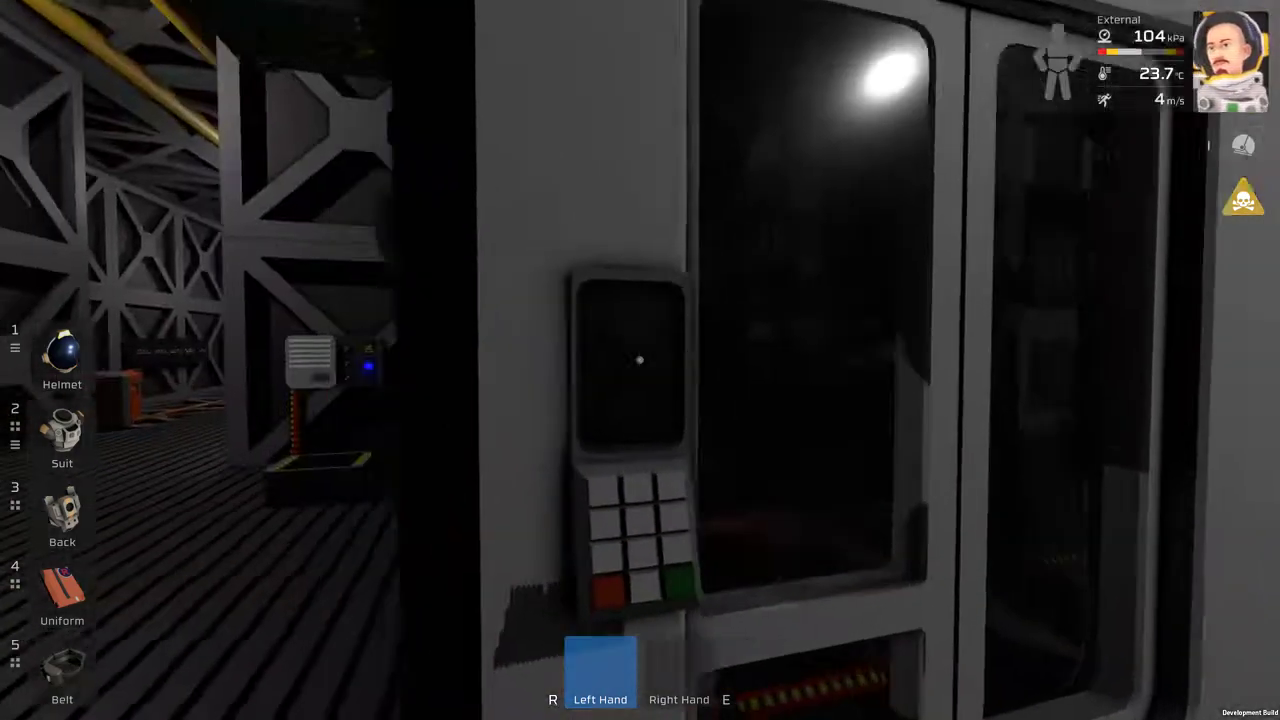
key(w)
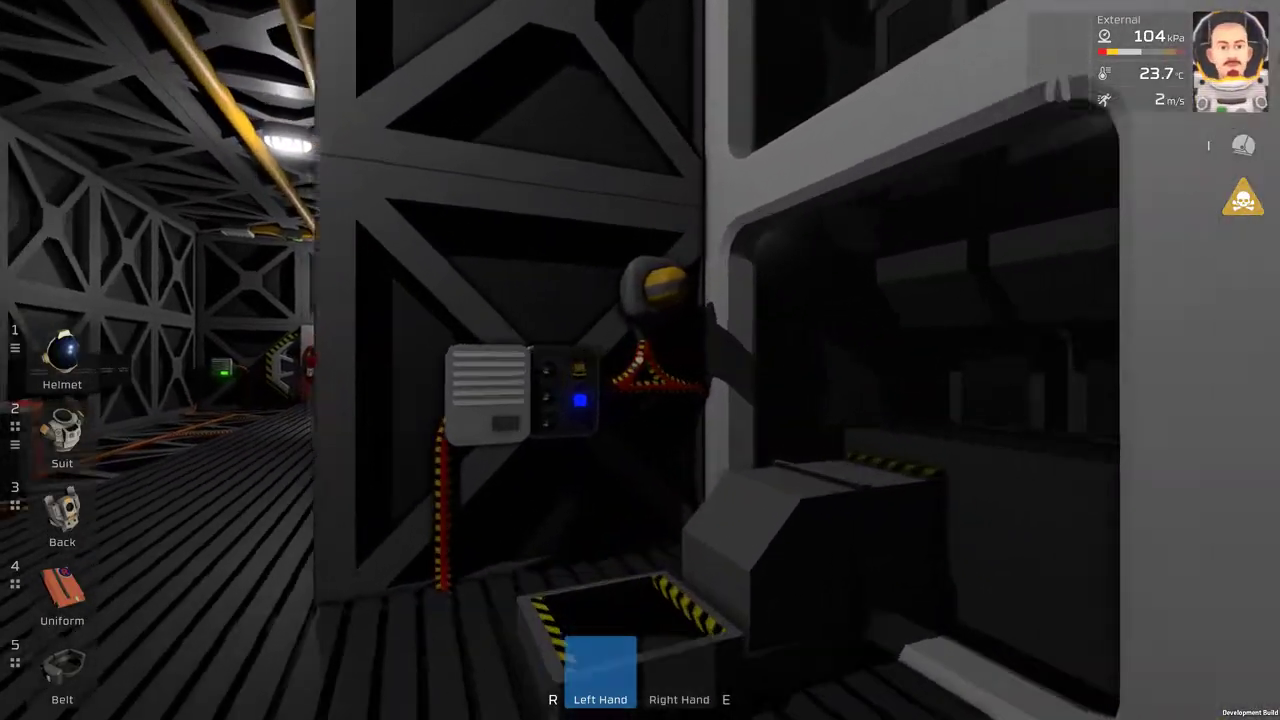
Take two stacks of gold ore, 17 and 50, from the locker into both hands.
key(s)
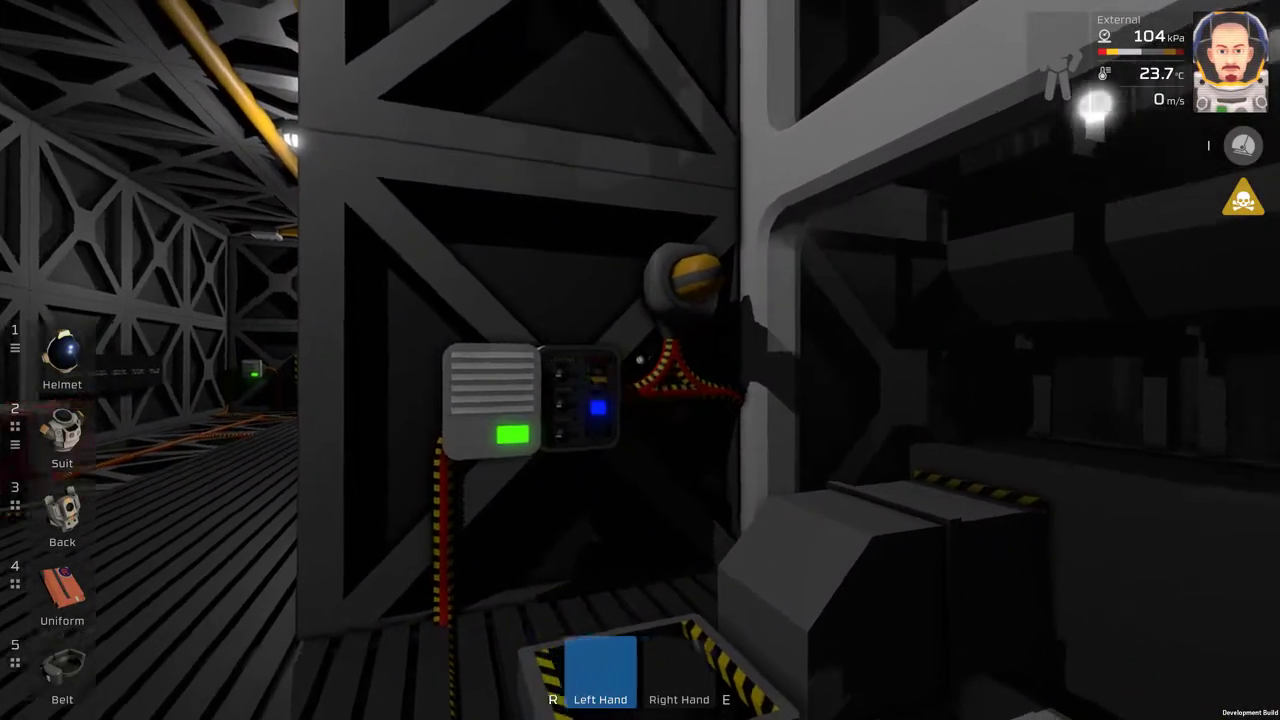
key(s)
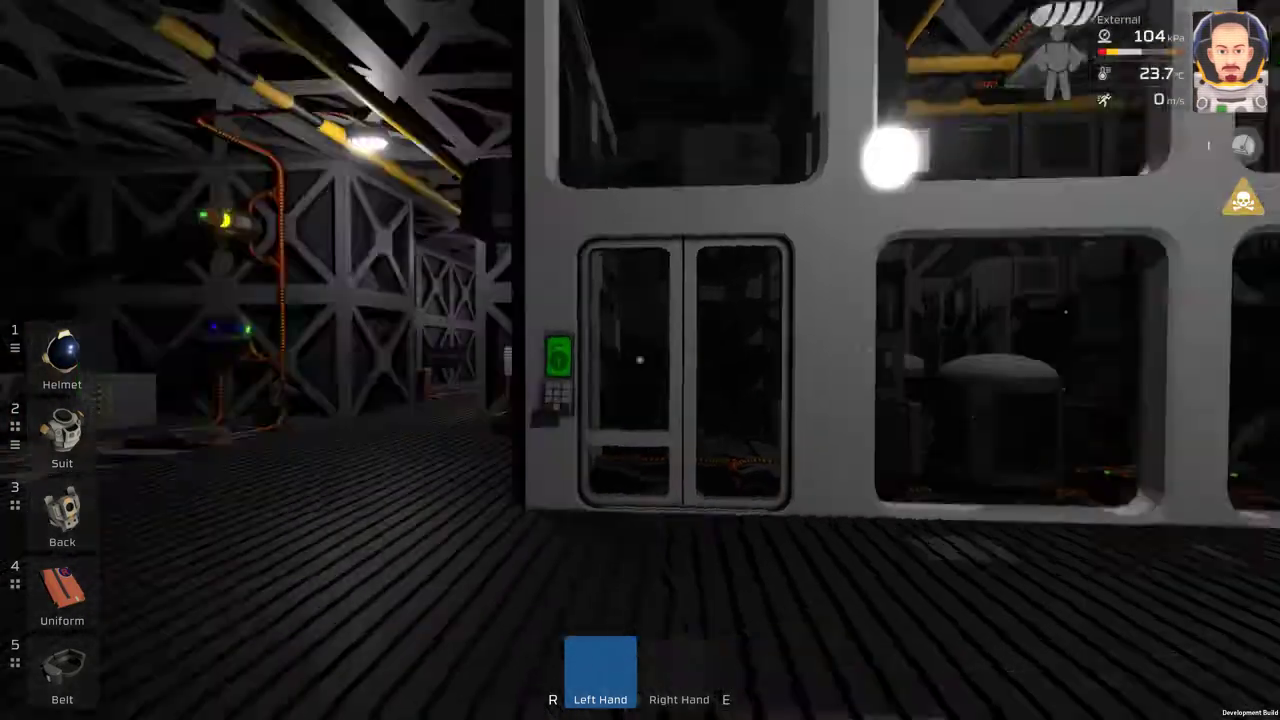
key(w)
key(w)
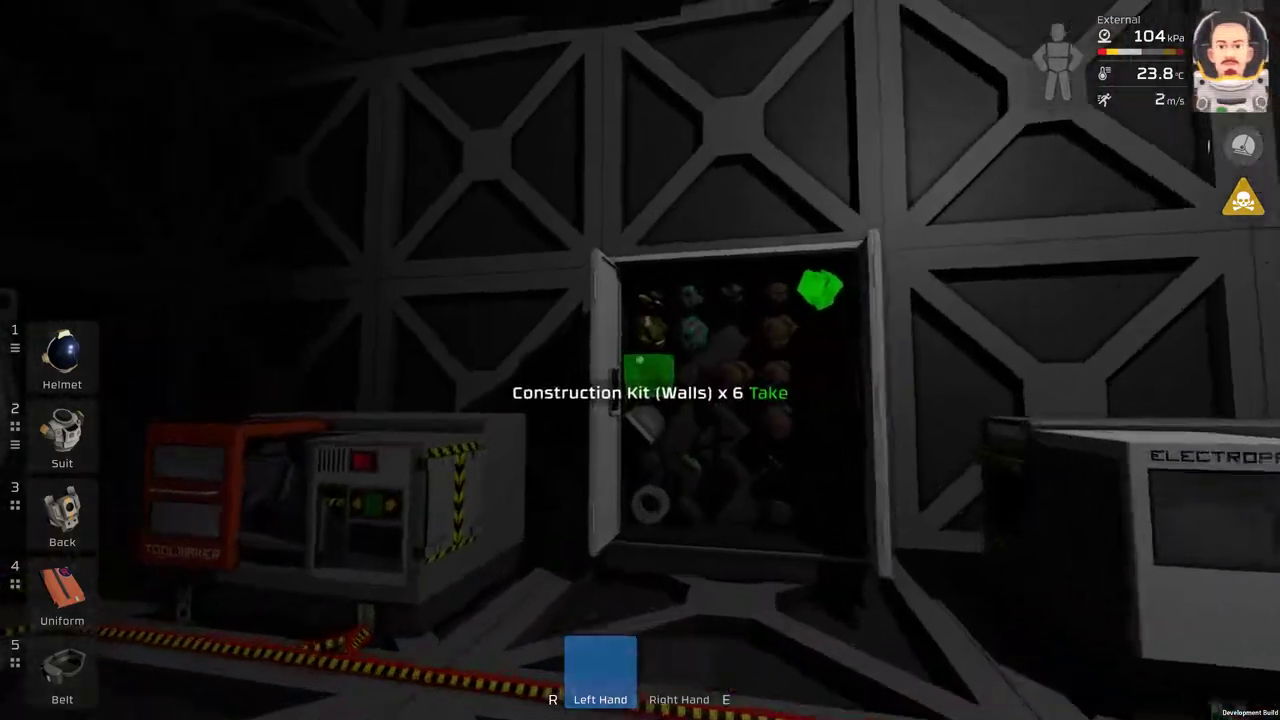
click(640, 360)
key(e)
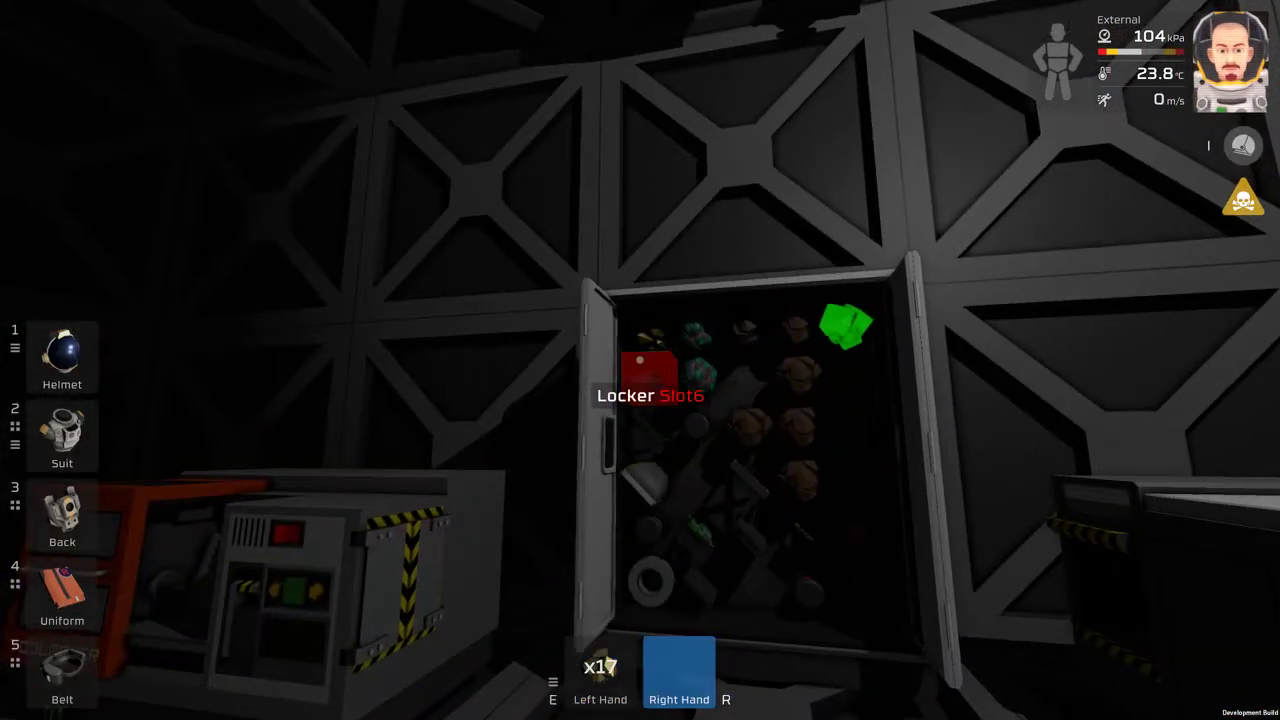
click(640, 360)
Carry the gold ore back to the furnace room's ore chute.
key(s)
key(w)
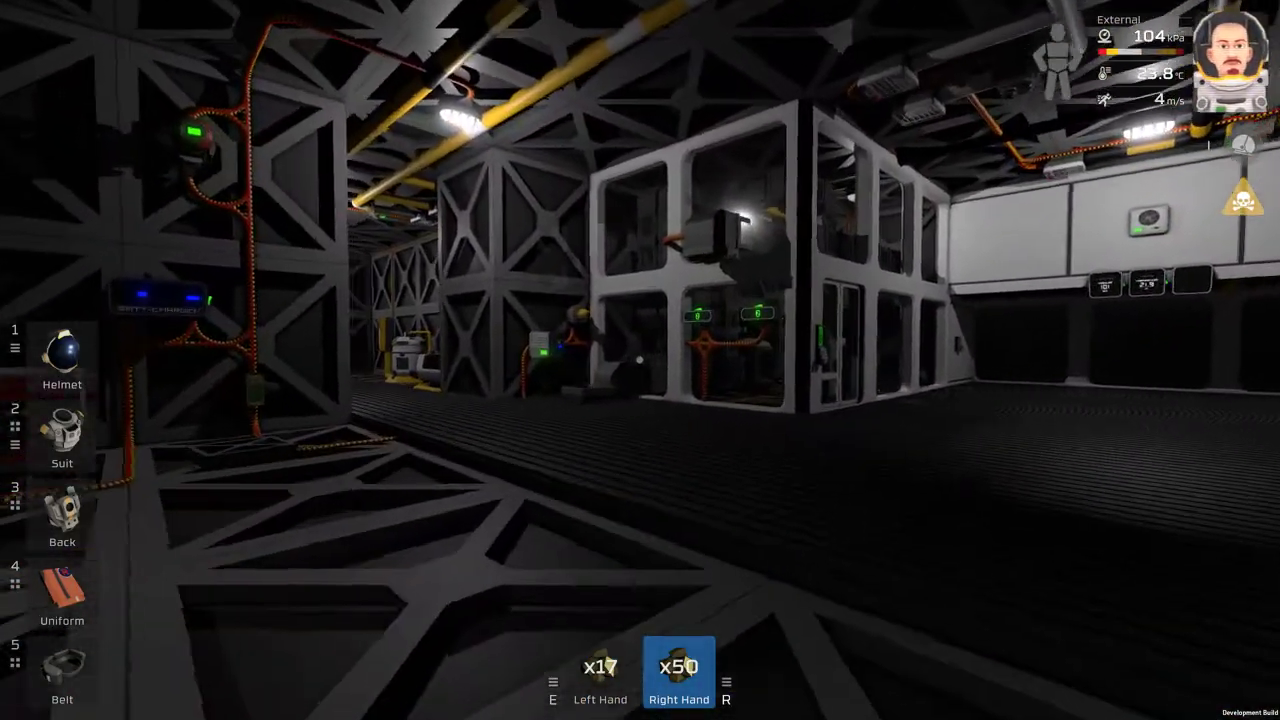
key(w)
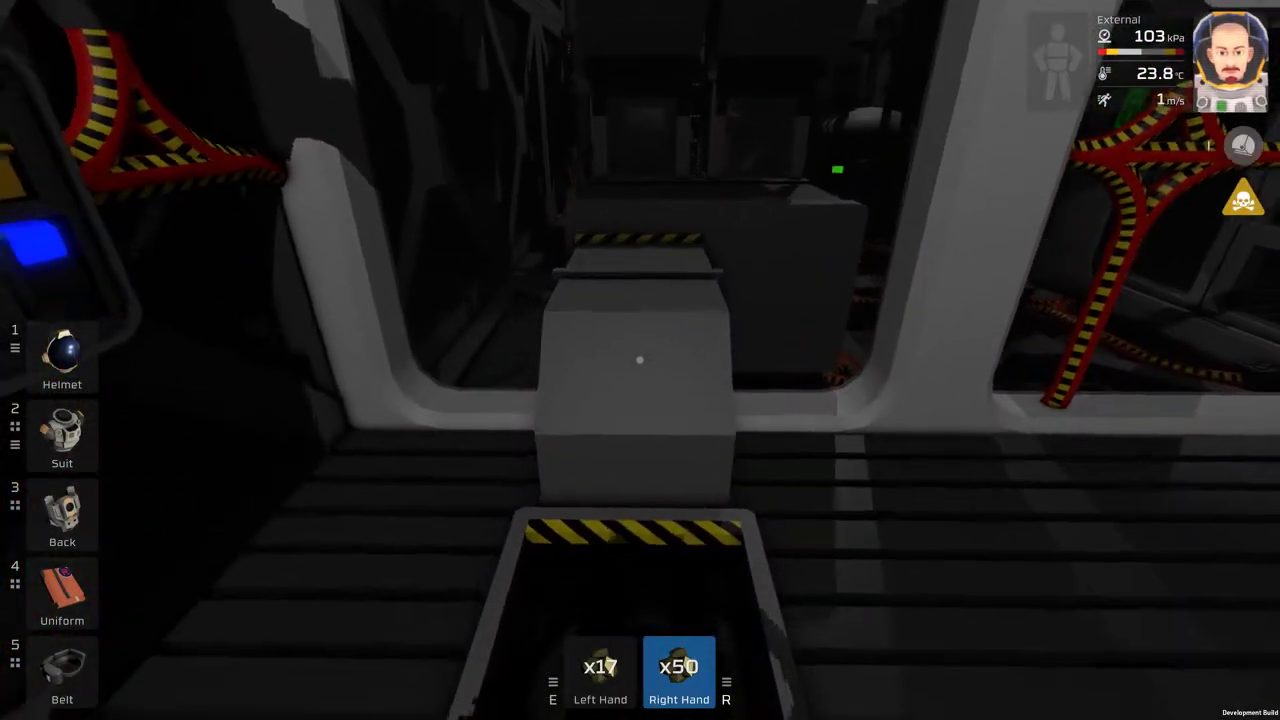
Load the gold ore into the input chute so both displays count down, now 43 and 10.
key(s)
key(s)
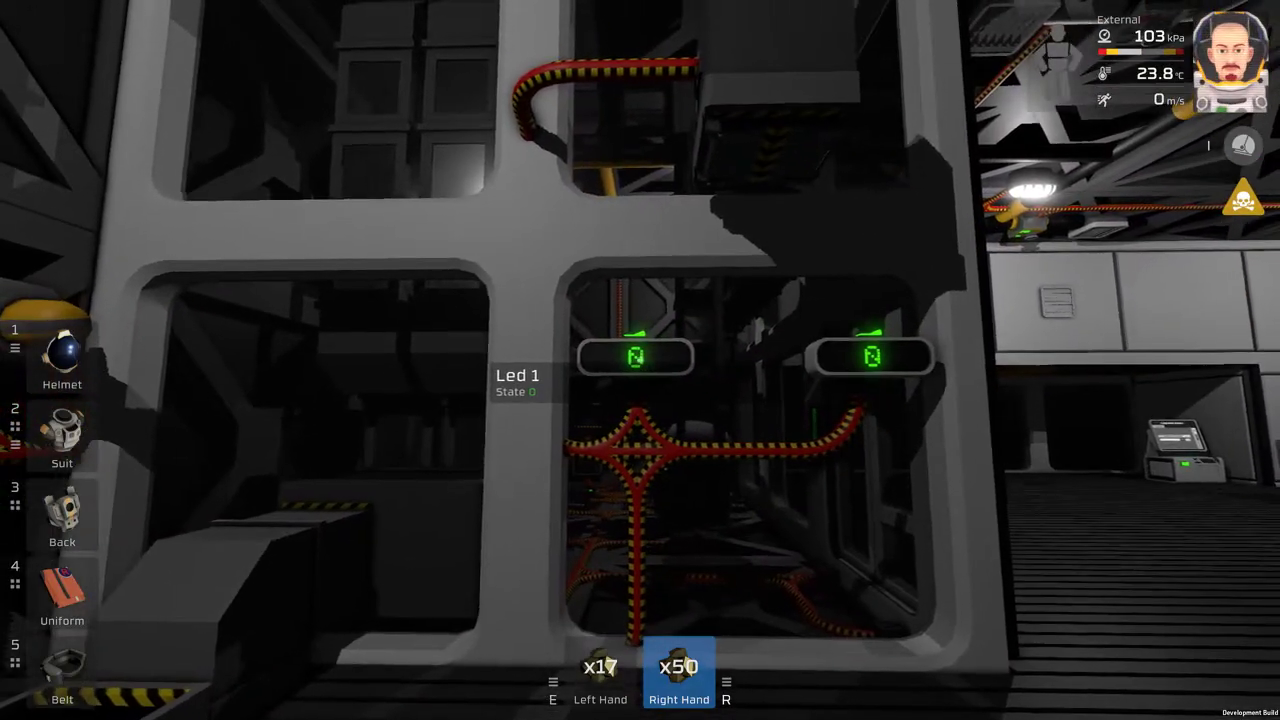
key(d)
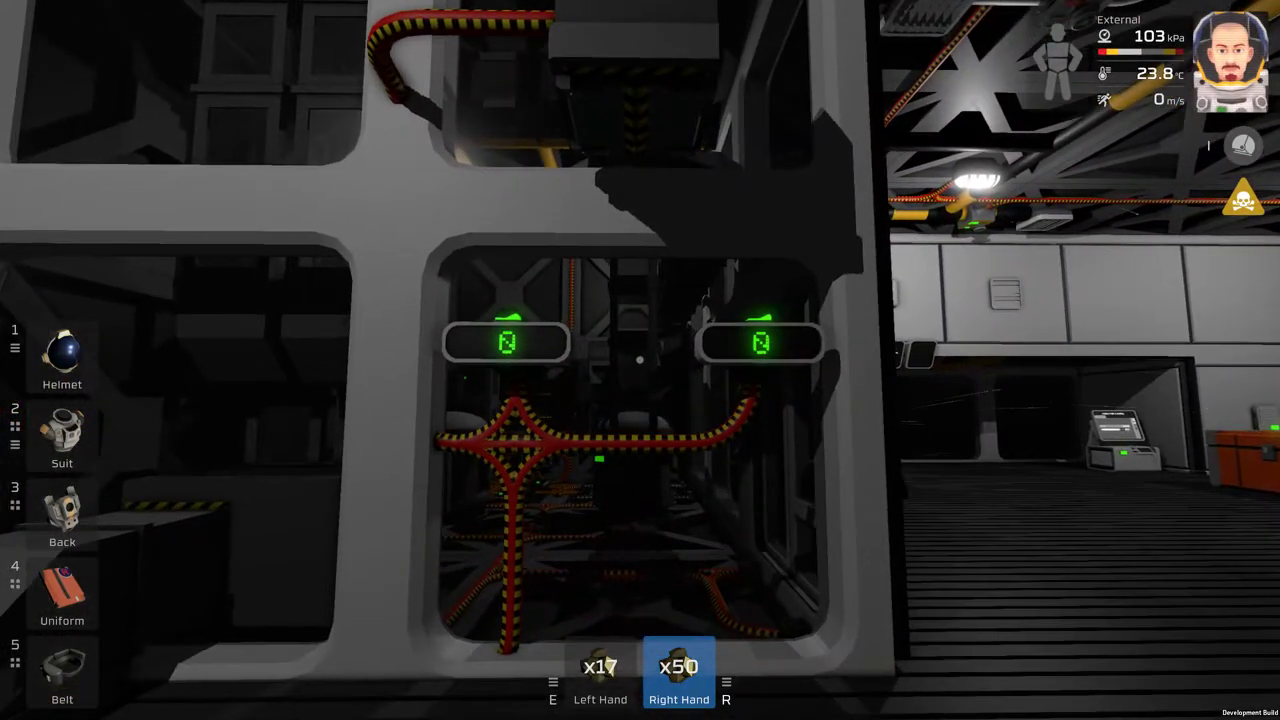
key(w)
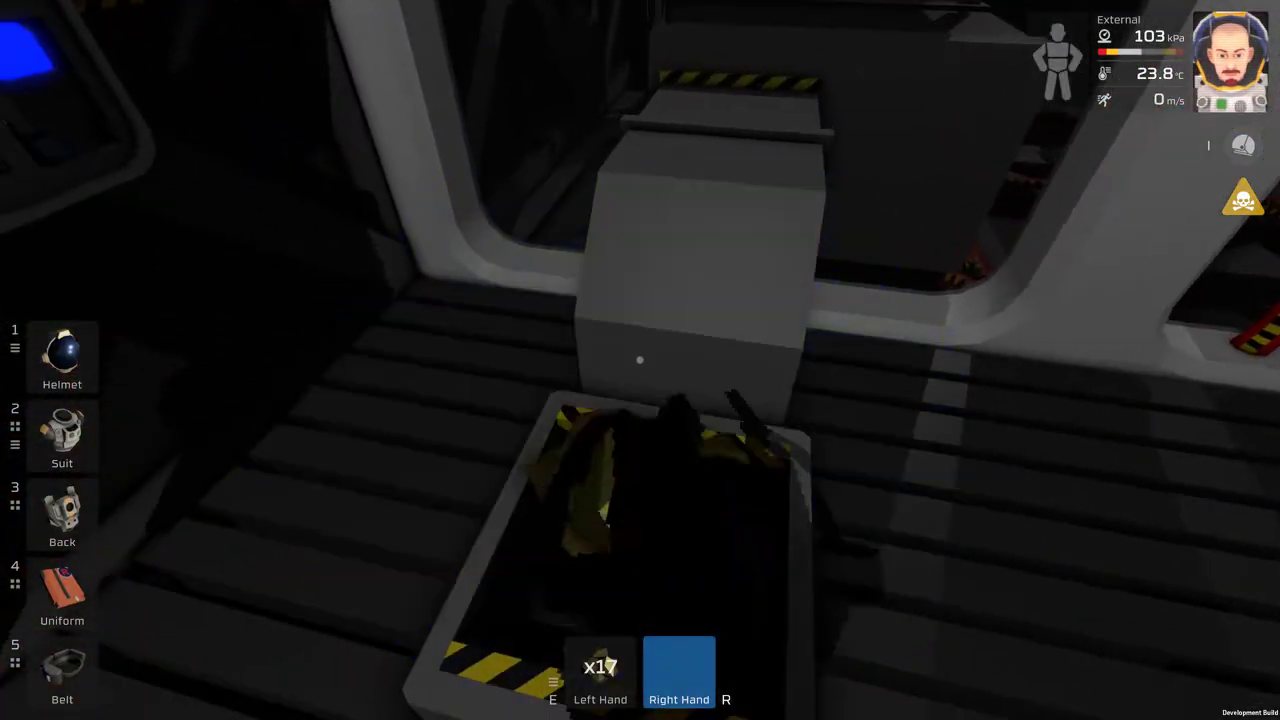
key(x)
click(640, 360)
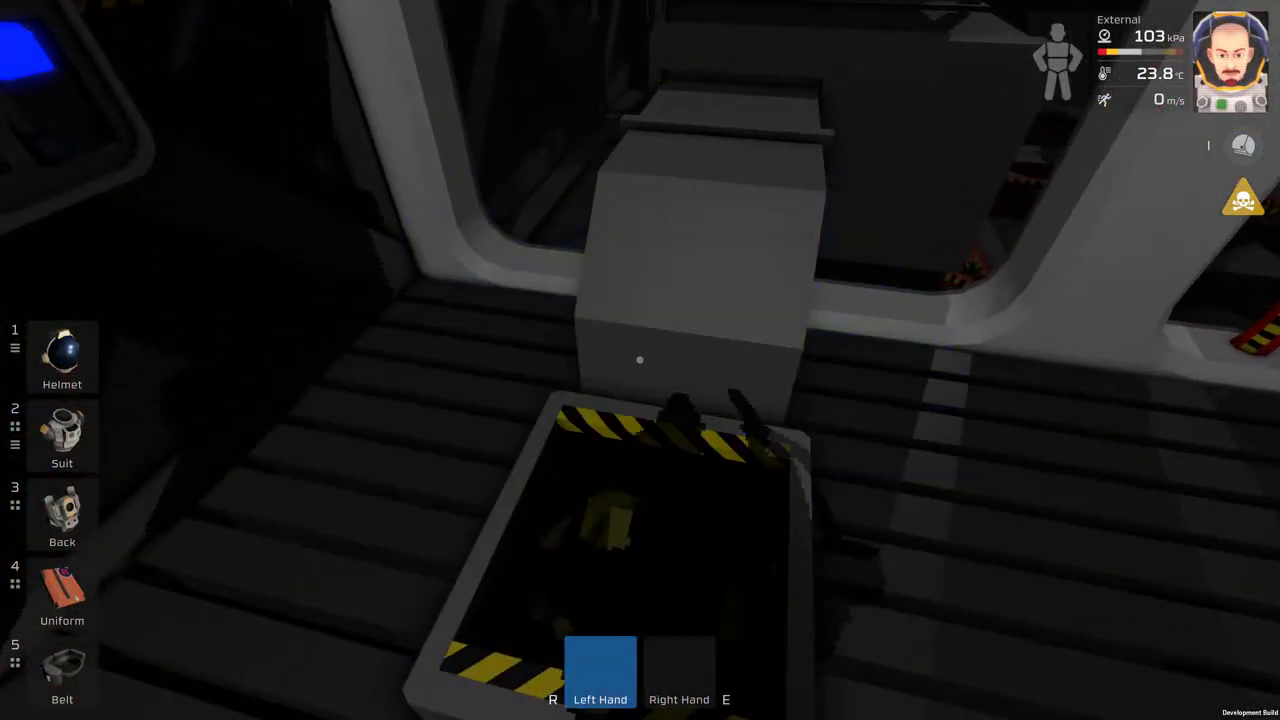
key(s)
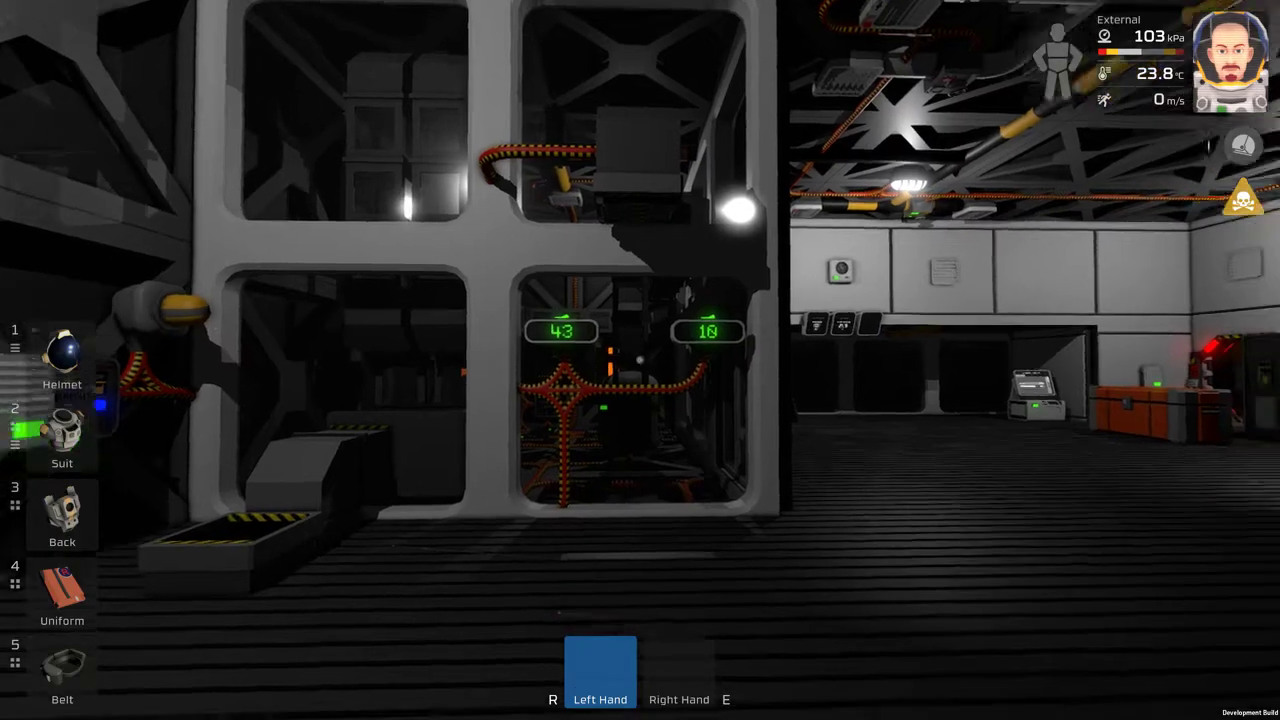
key(d)
key(w)
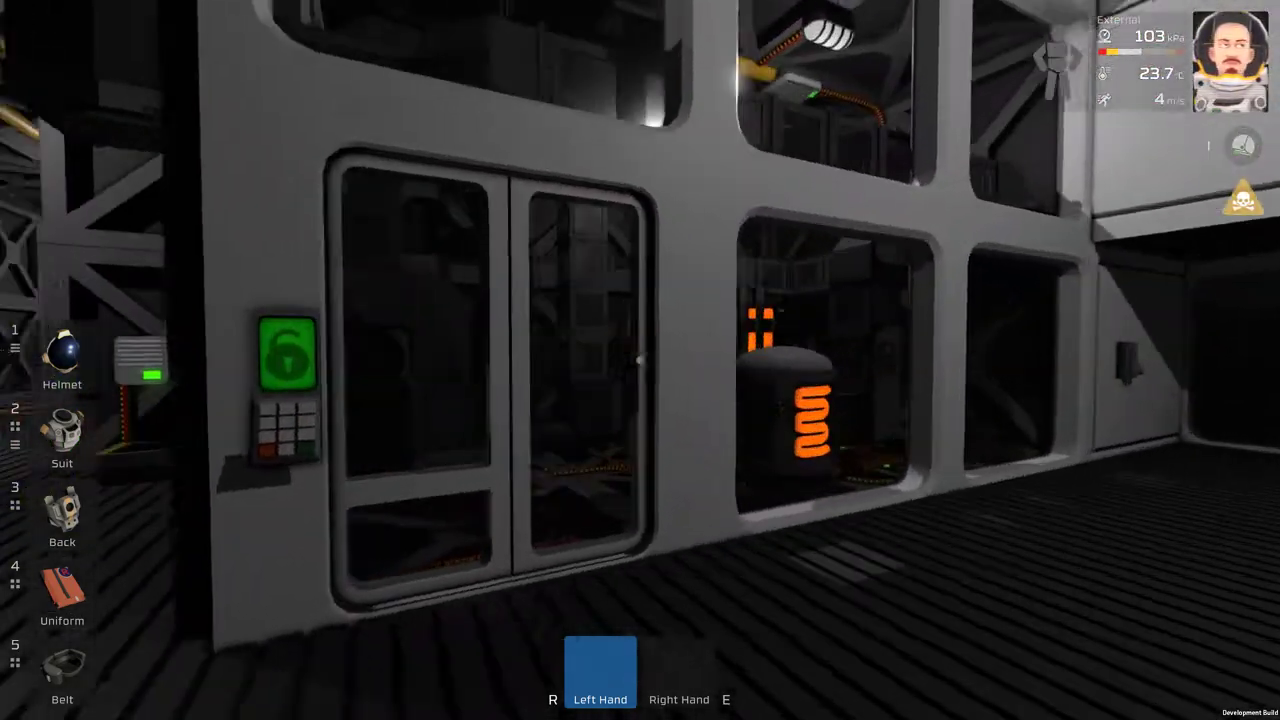
key(w)
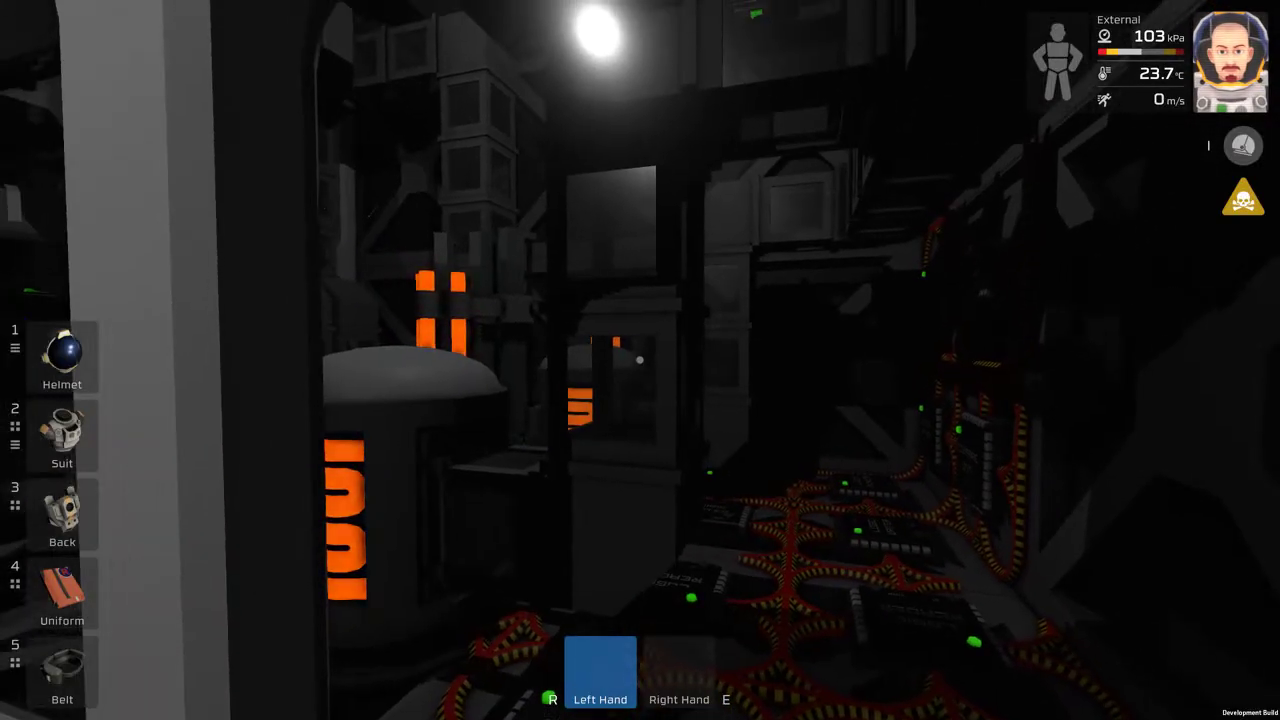
key(s)
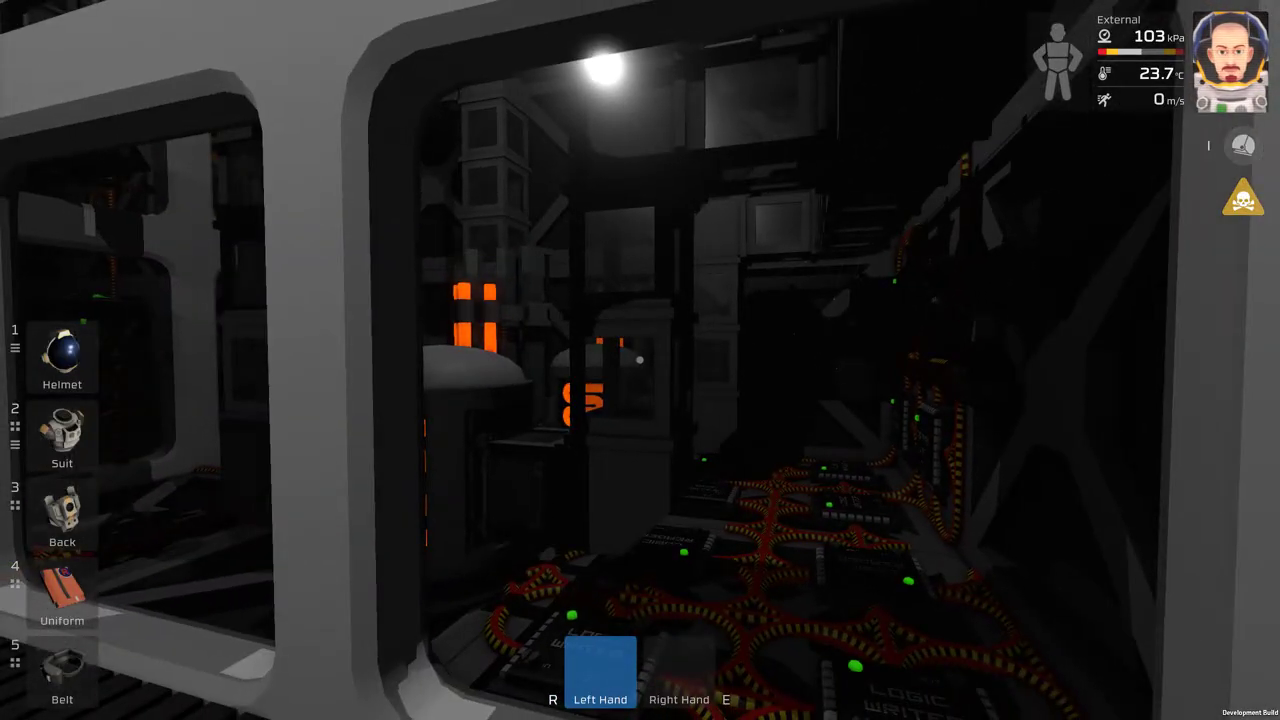
key(s)
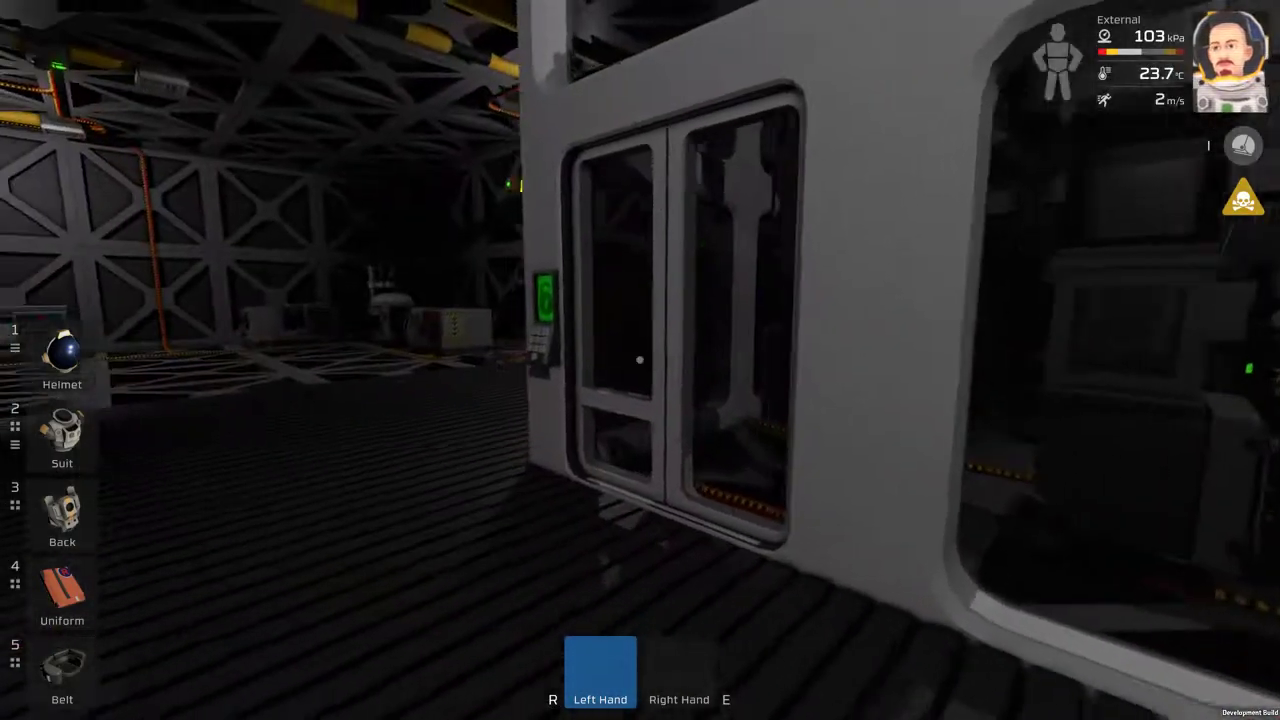
key(w)
key(s)
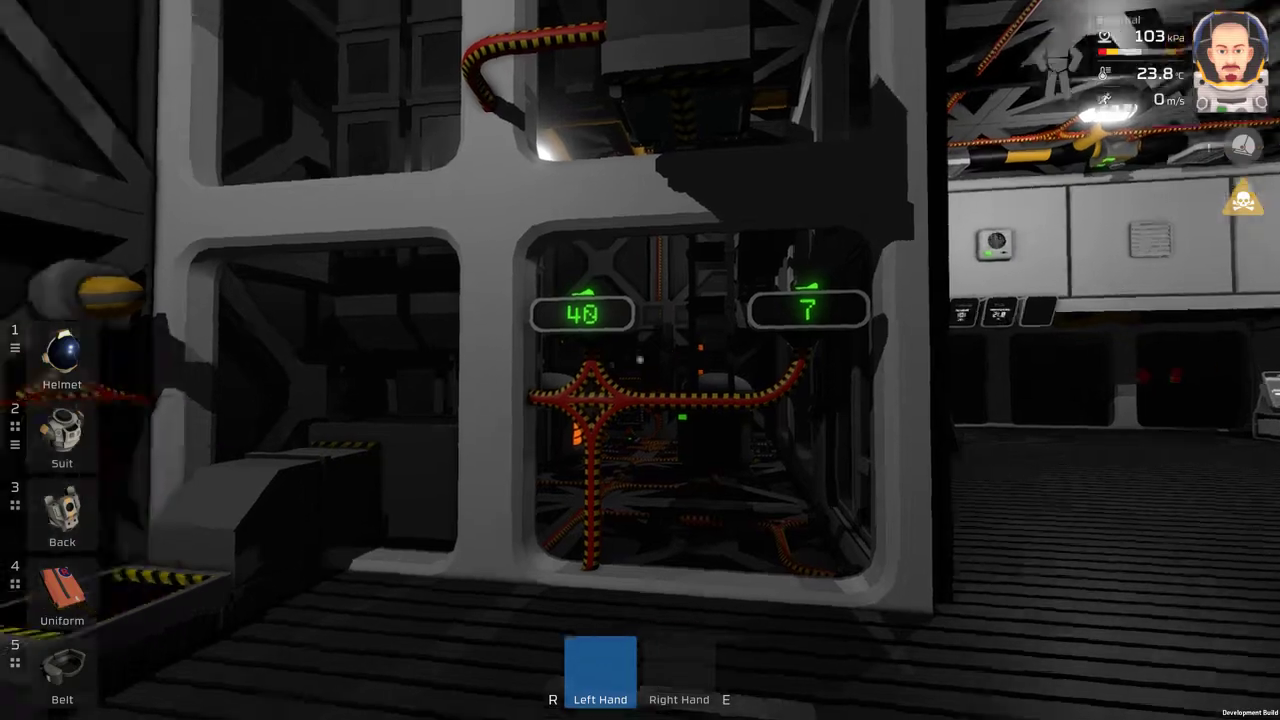
key(a)
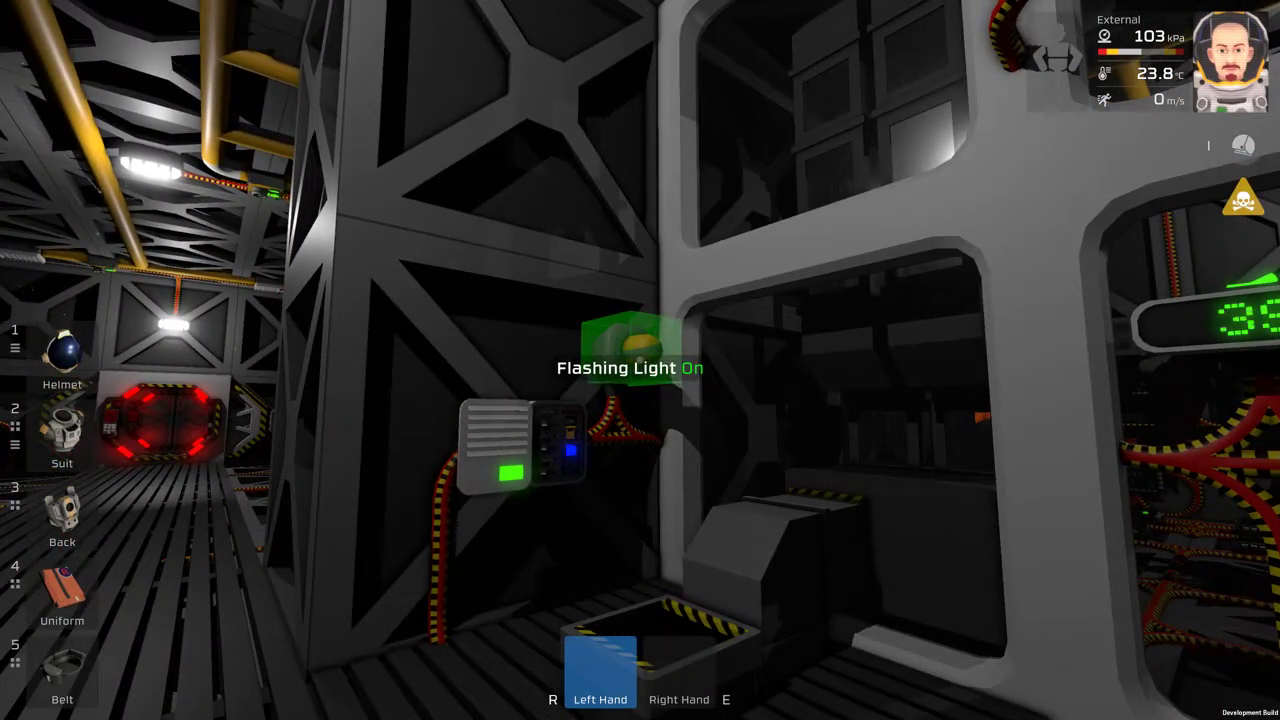
key(d)
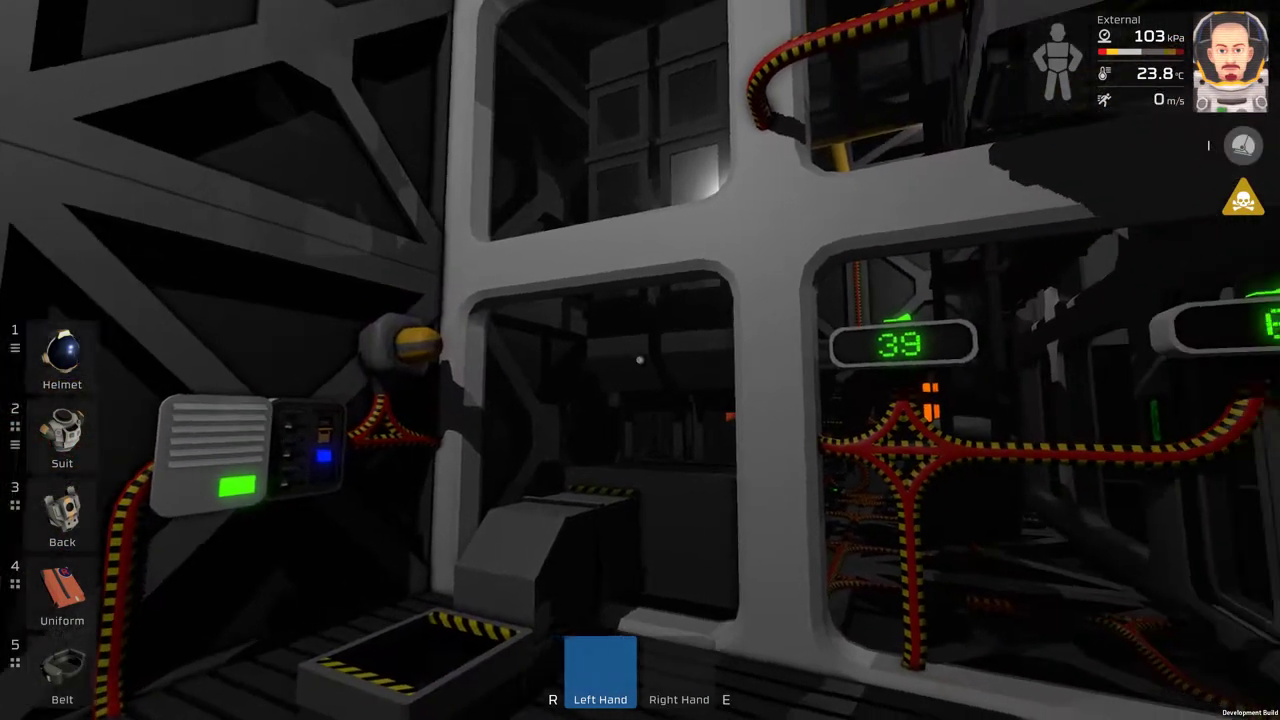
key(d)
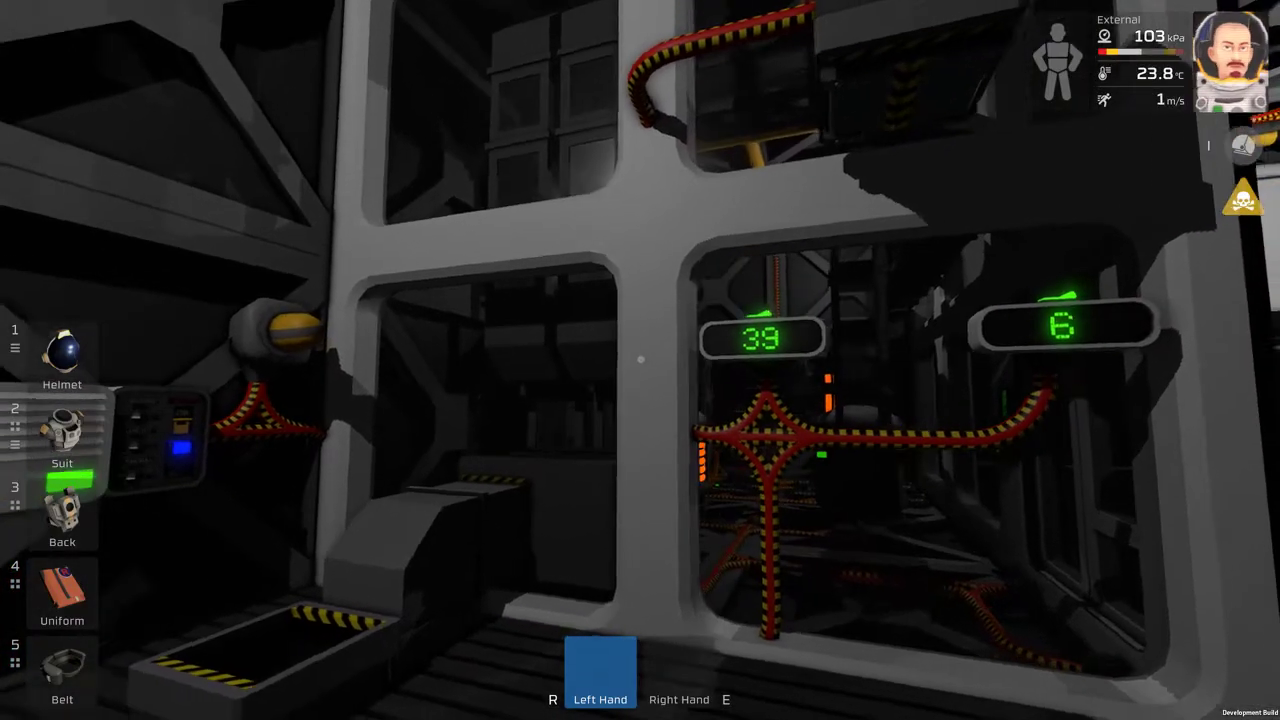
key(d)
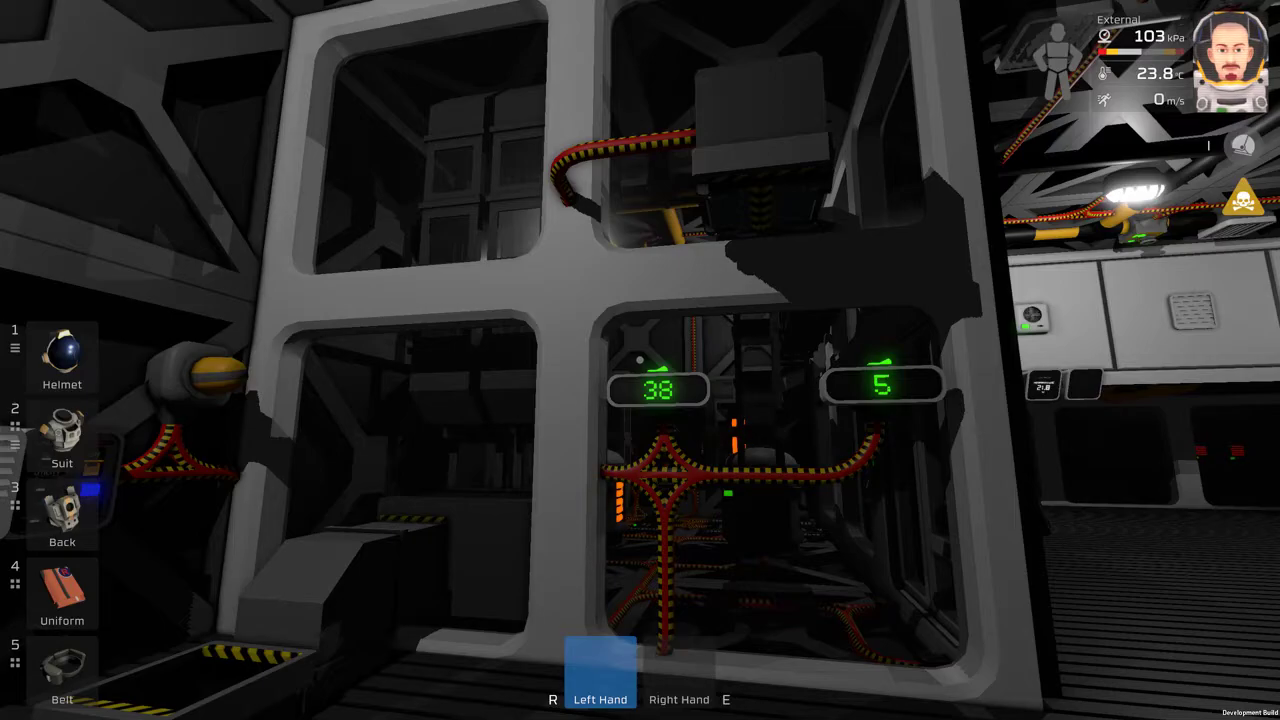
key(a)
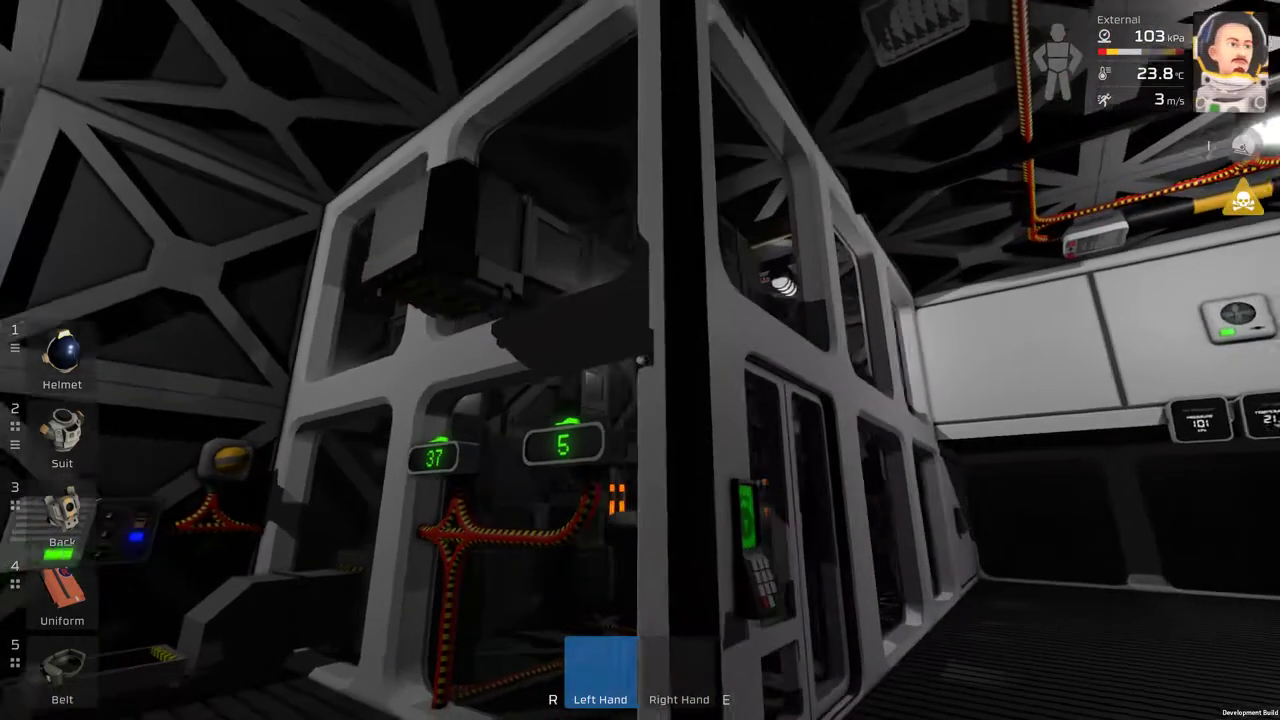
key(a)
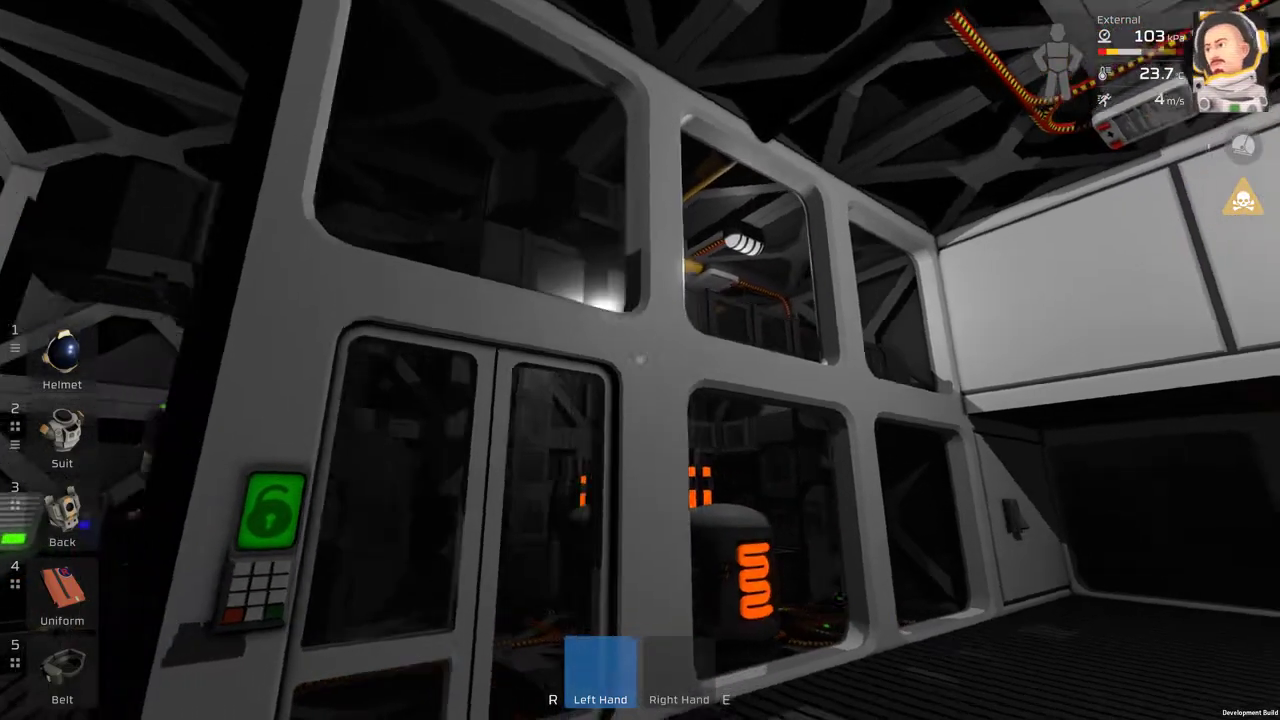
key(w)
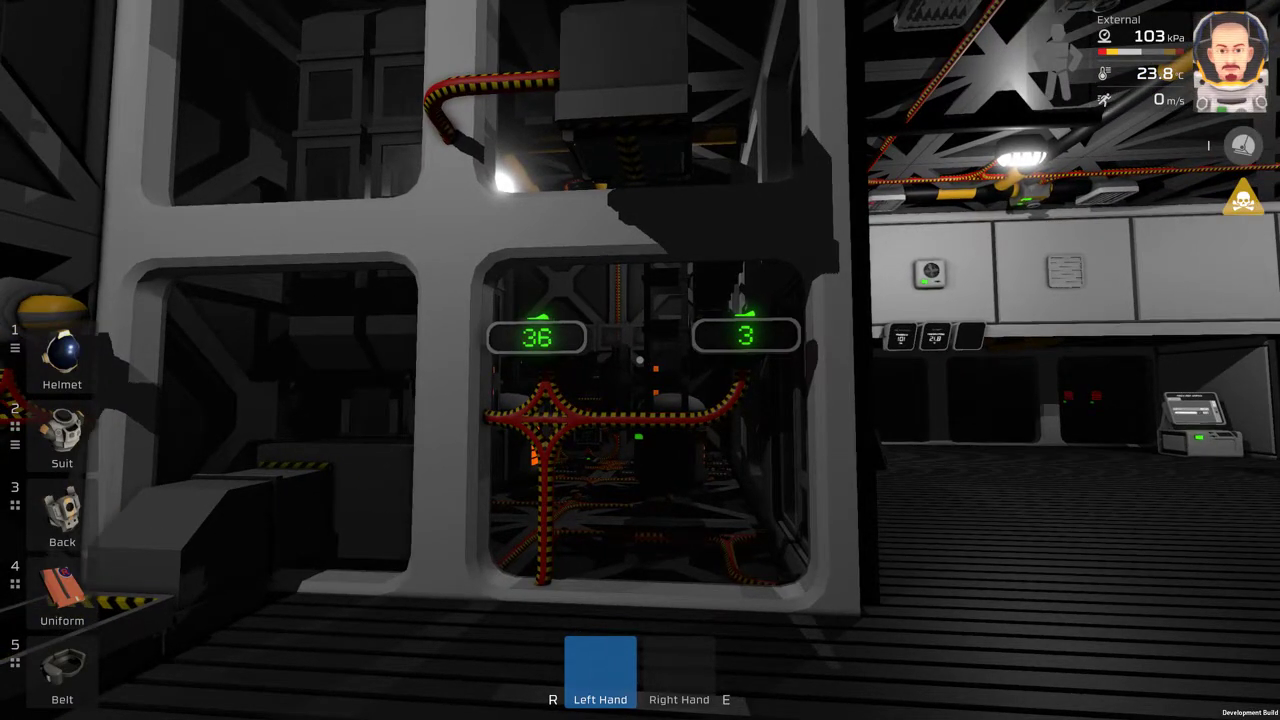
key(s)
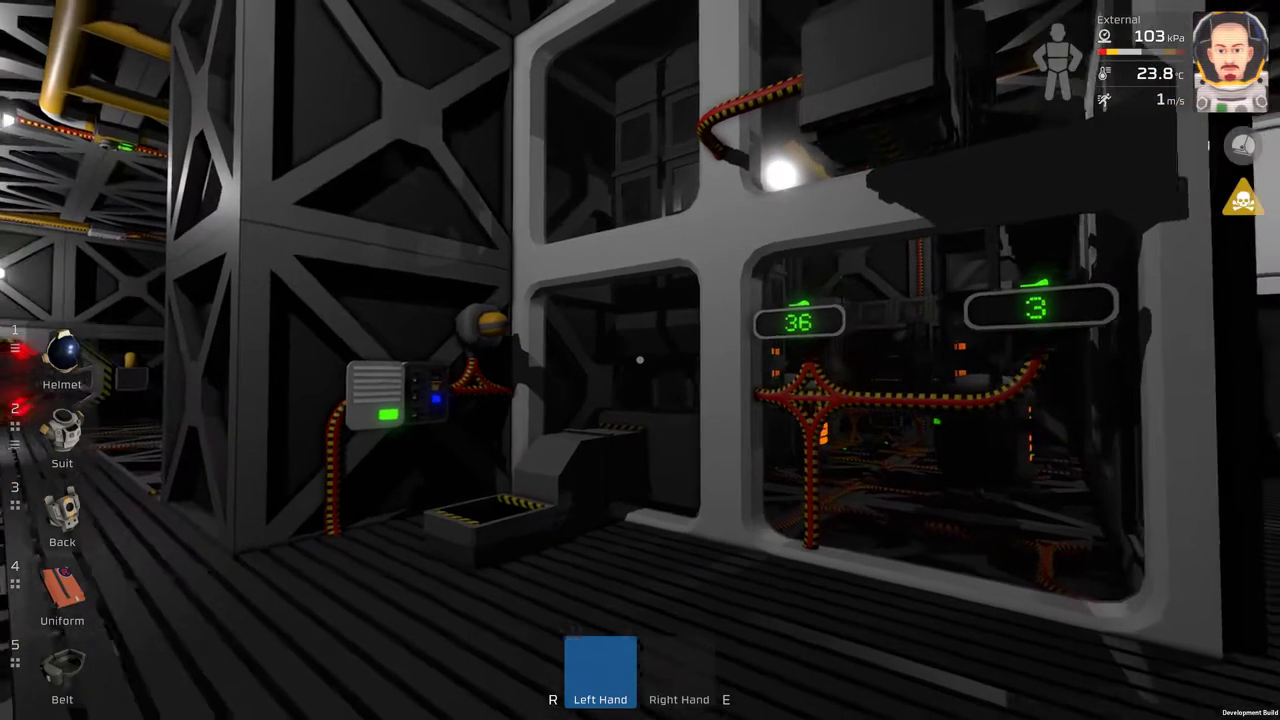
Watch the right counter reach 0 and a gold ingot drop onto the floor out front.
key(s)
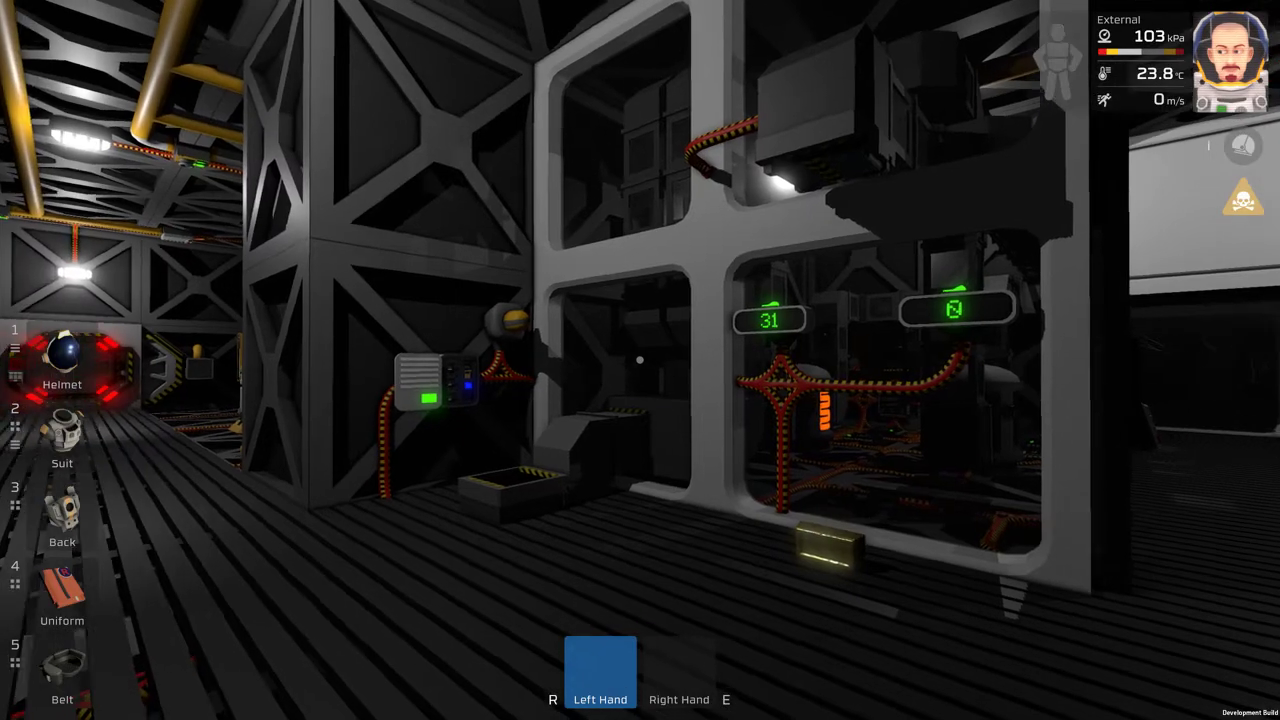
key(a)
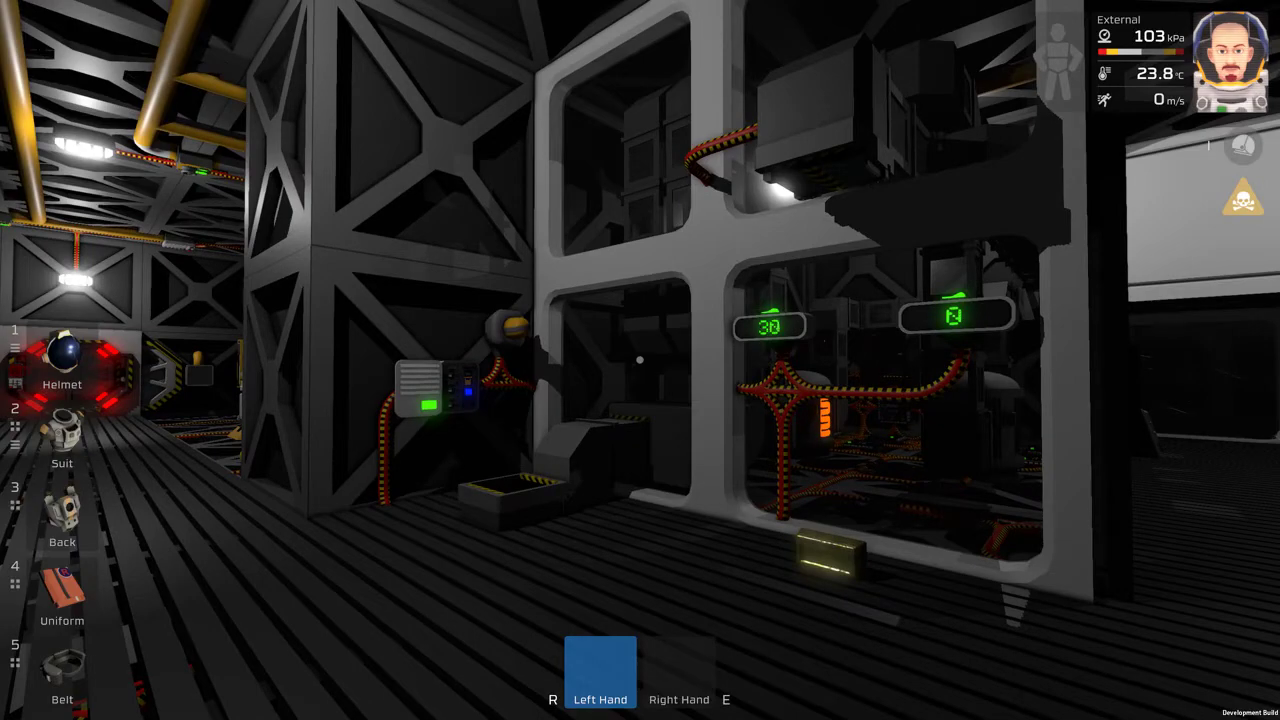